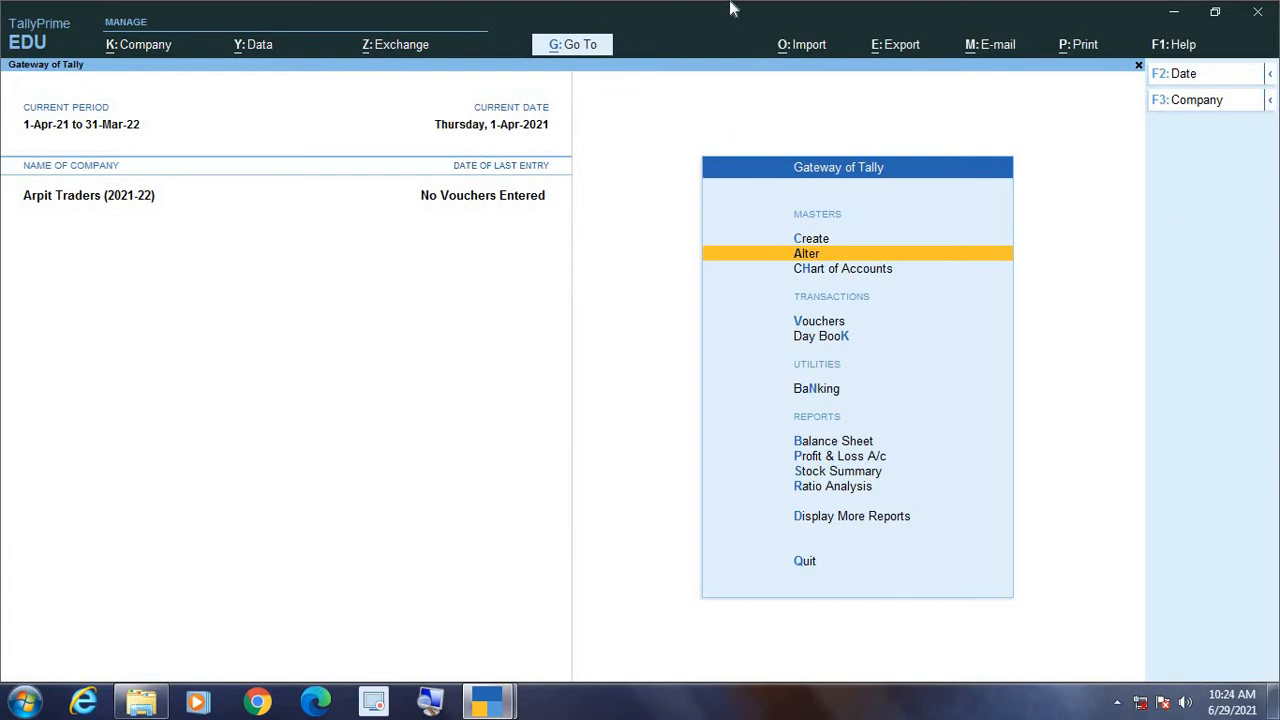
Step: Start creating a new ledger in the company and name it Purchase Return, without an alias
key("Up")
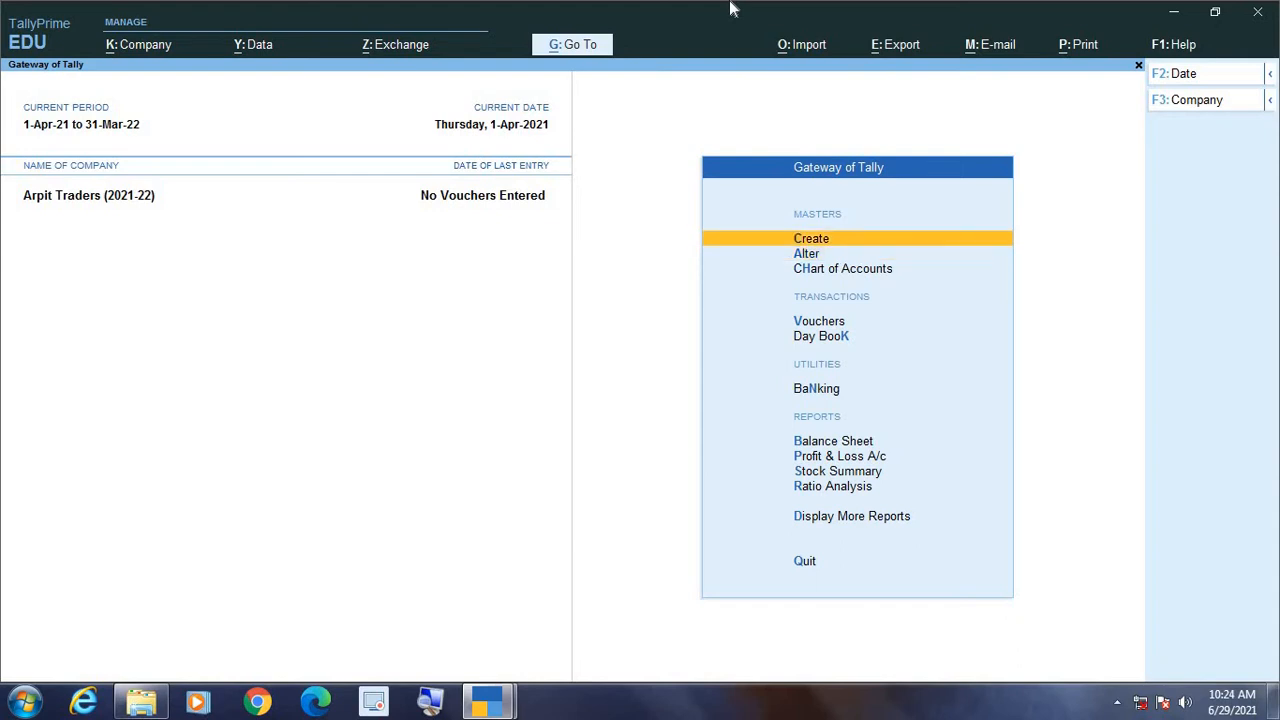
key("Return")
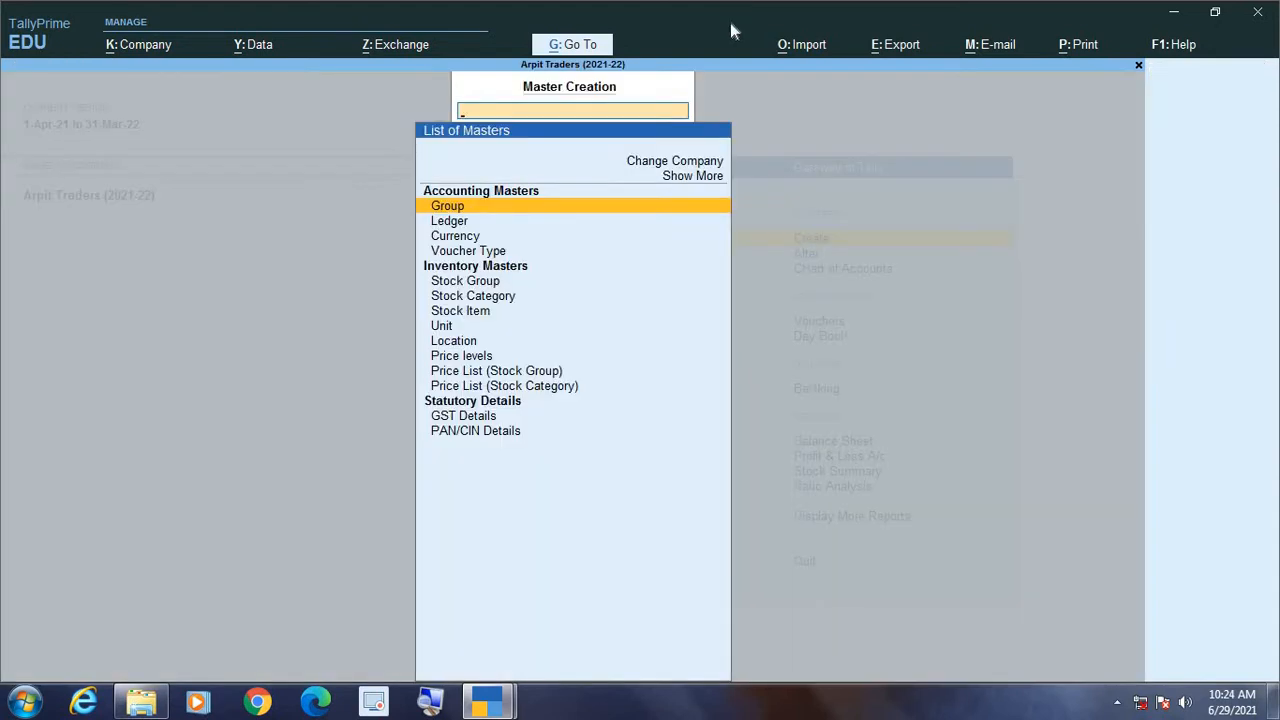
left_click(433, 703)
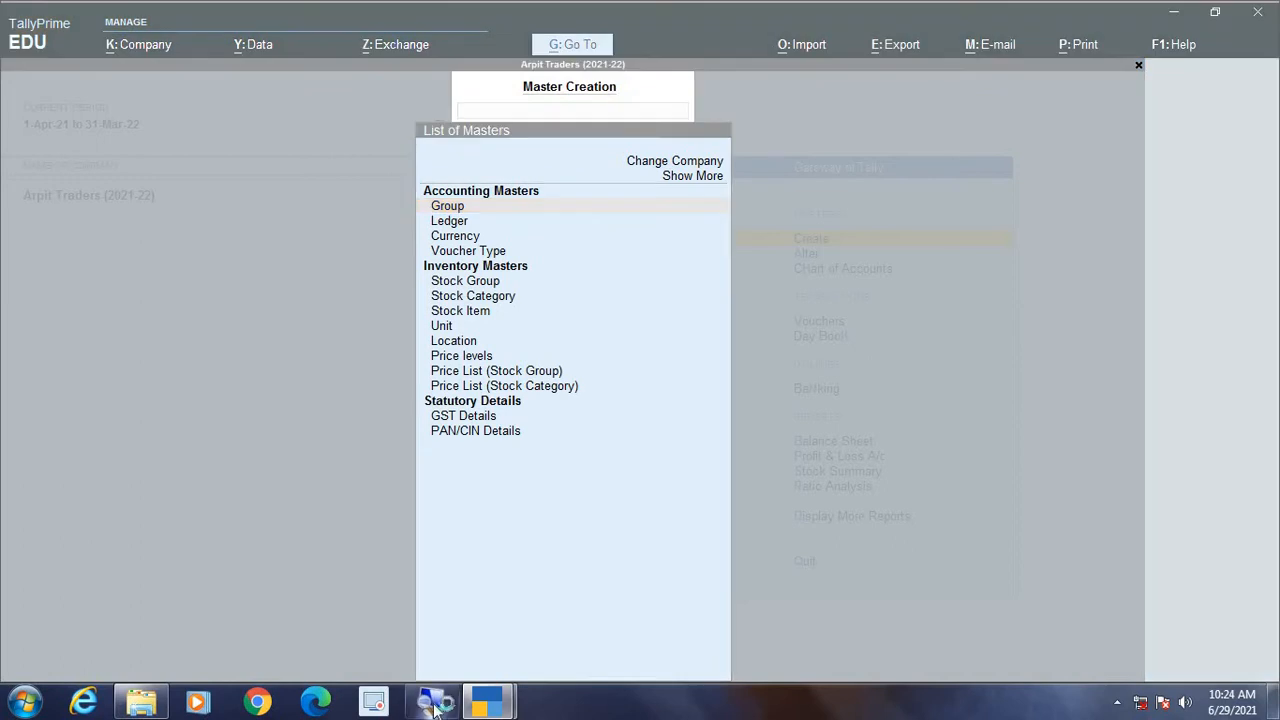
left_click(579, 177)
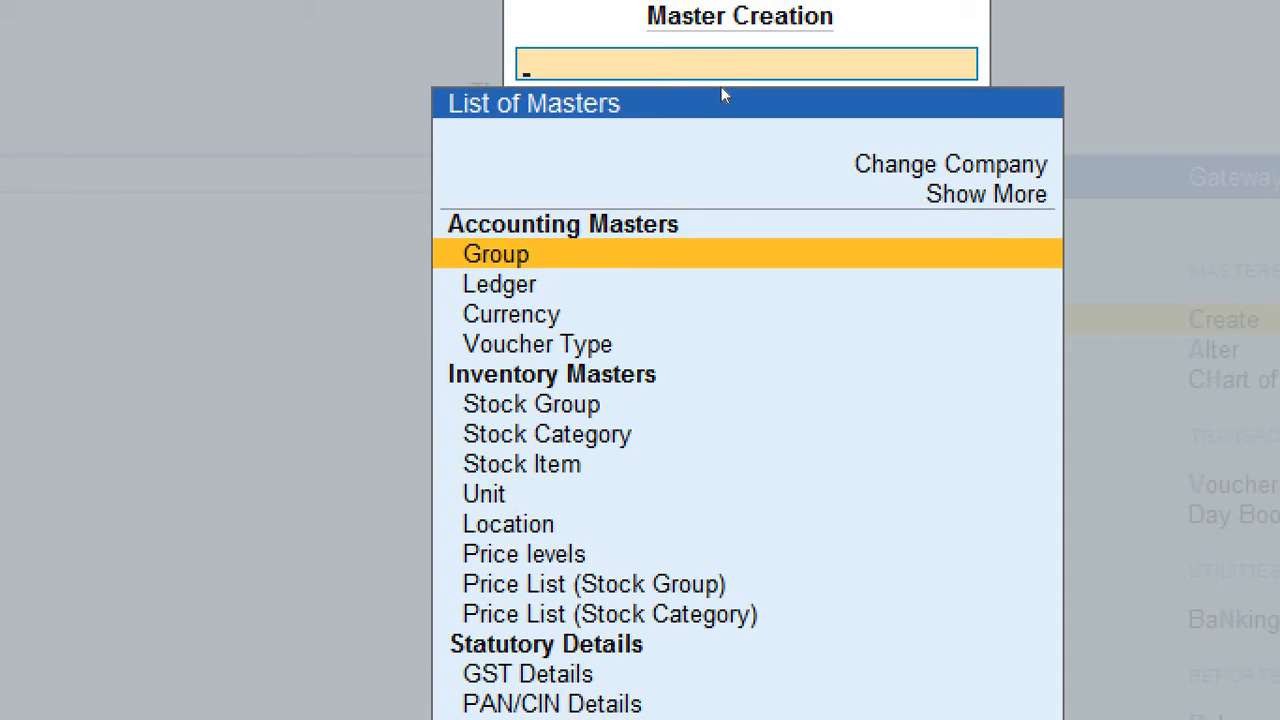
key("Down")
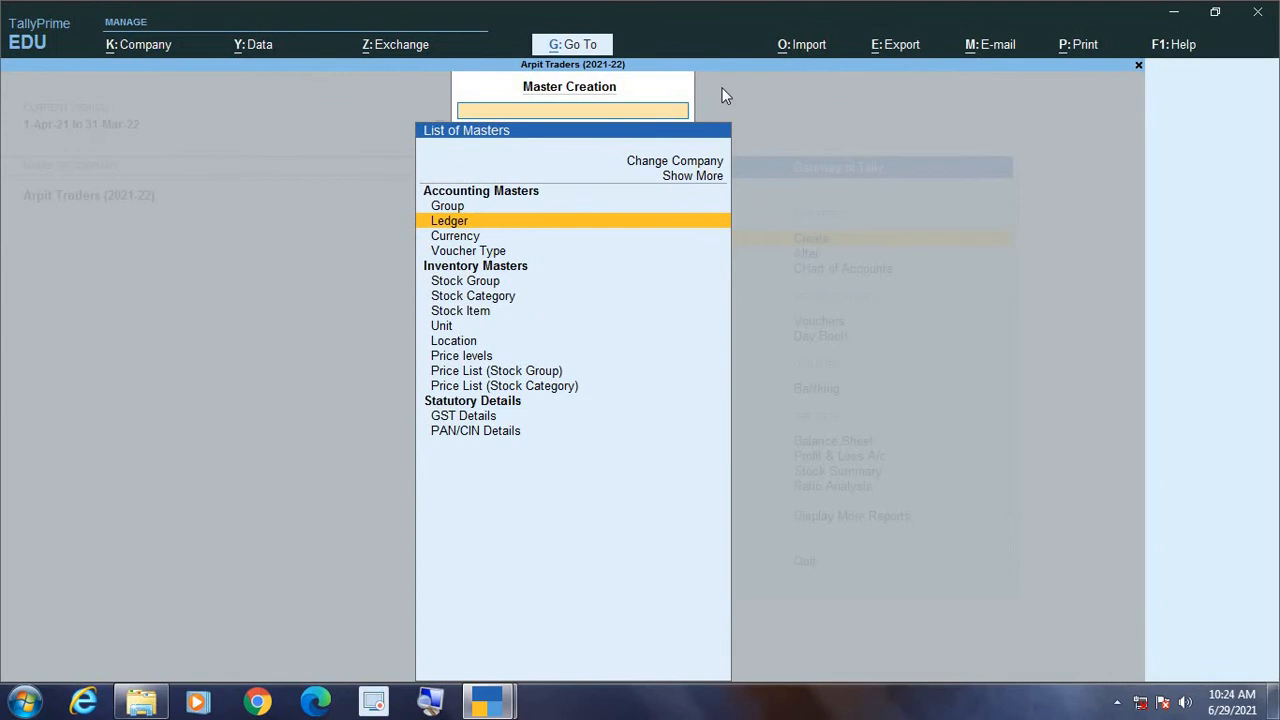
key("Return")
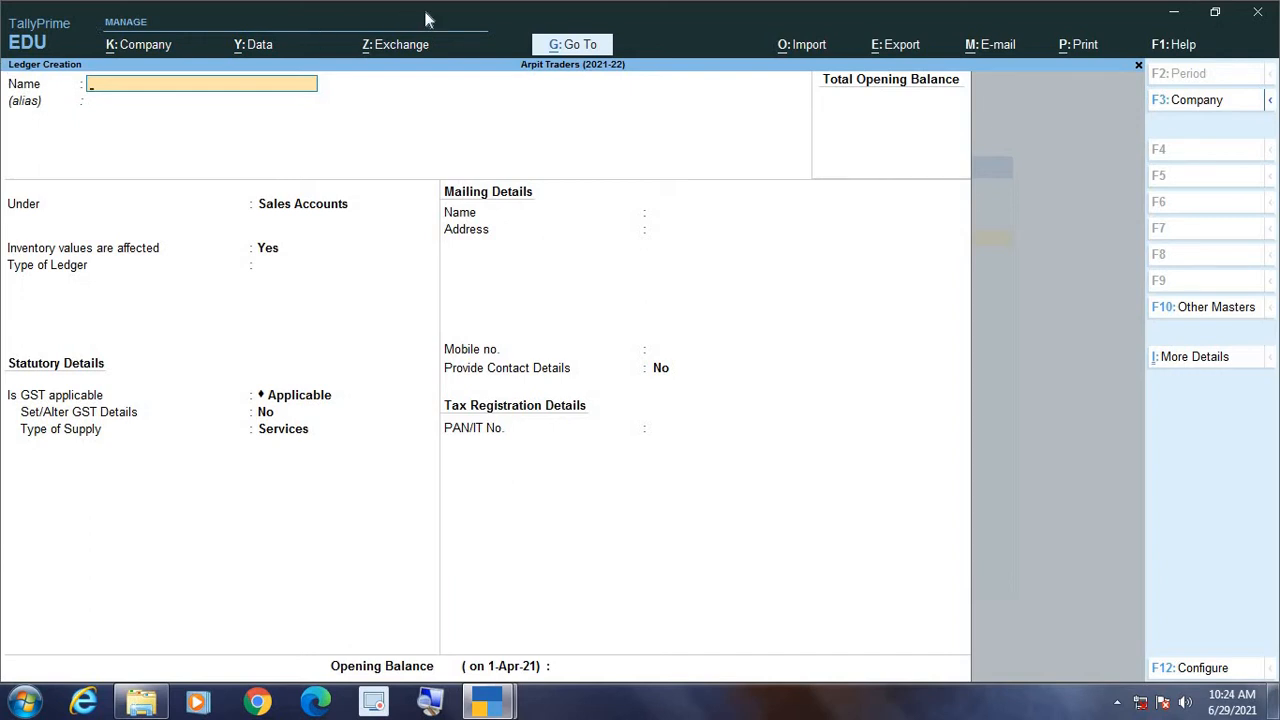
type("Purchase Return")
key("Return")
key("Return")
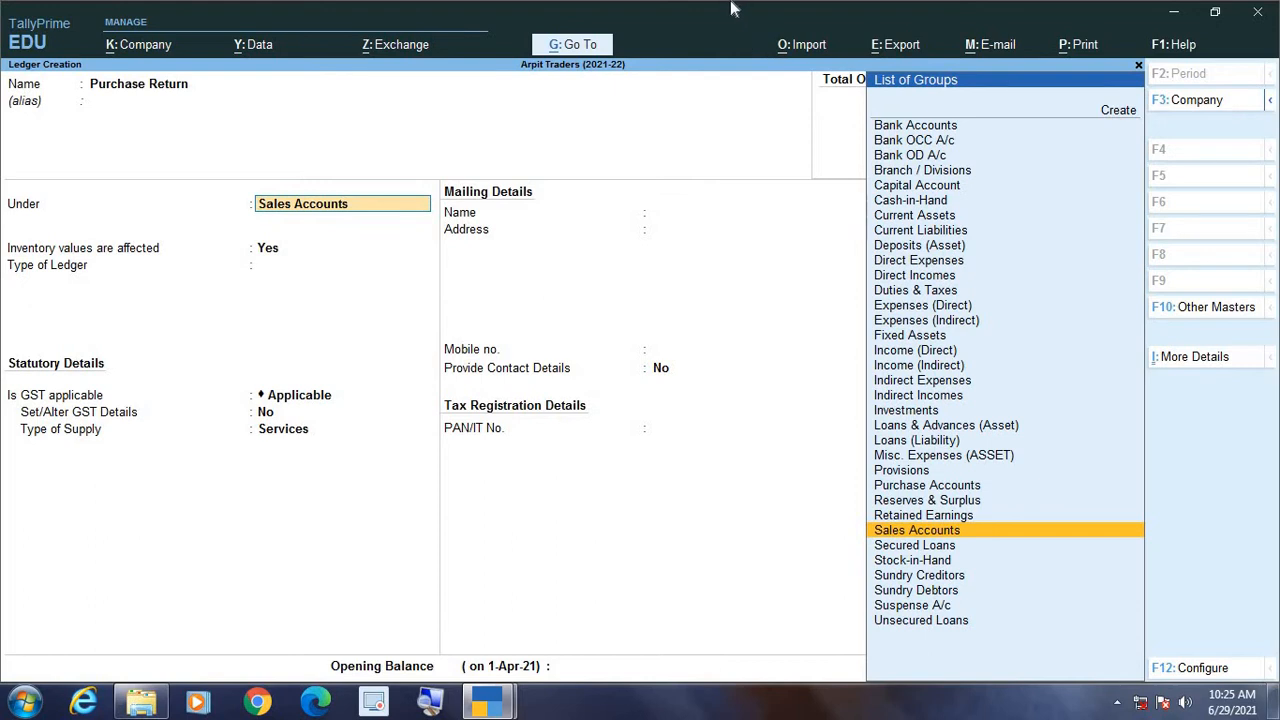
Step: Place the ledger under Purchase Accounts with inventory values affected Yes, ledger type Not Applicable and GST Applicable
type("P")
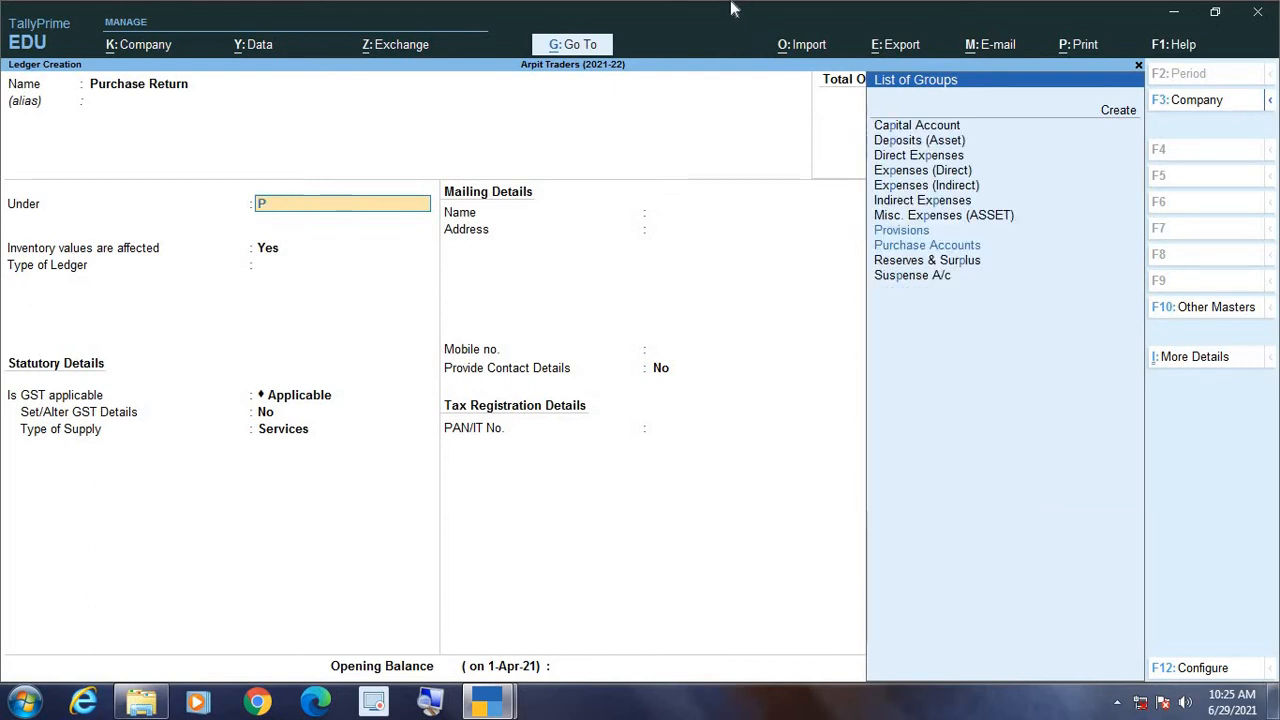
type("urc")
key("Return")
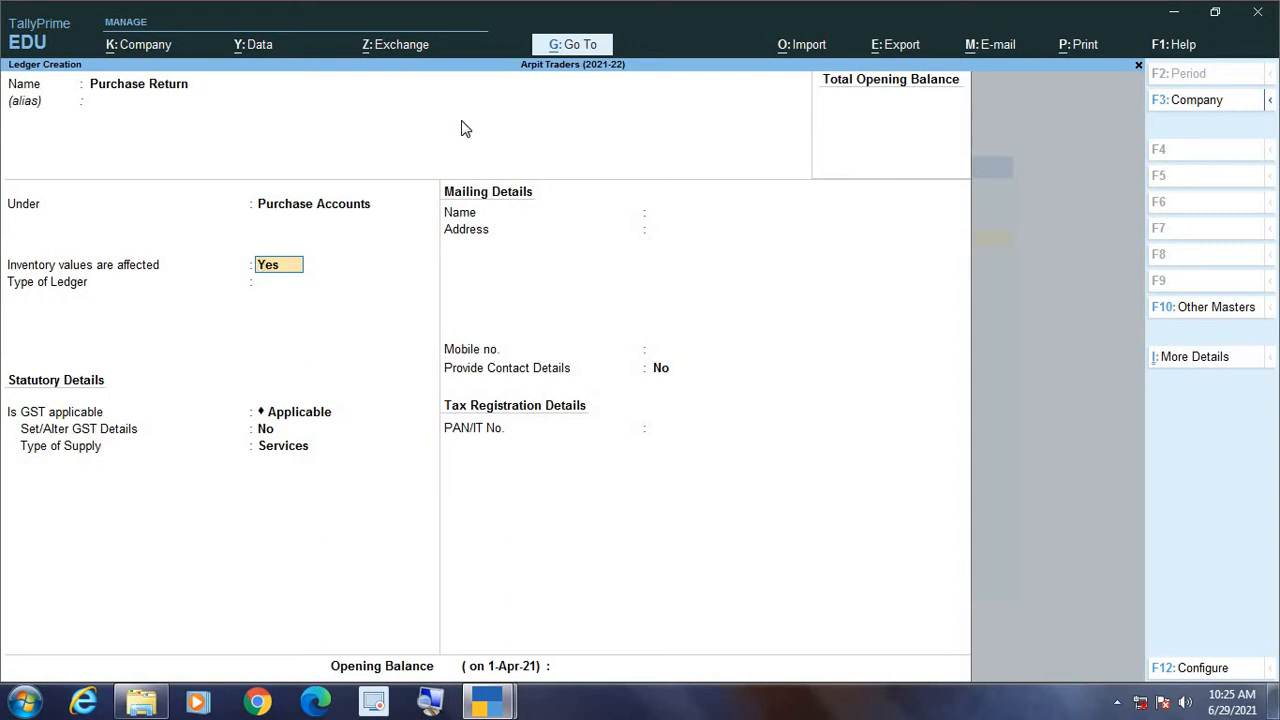
key("Return")
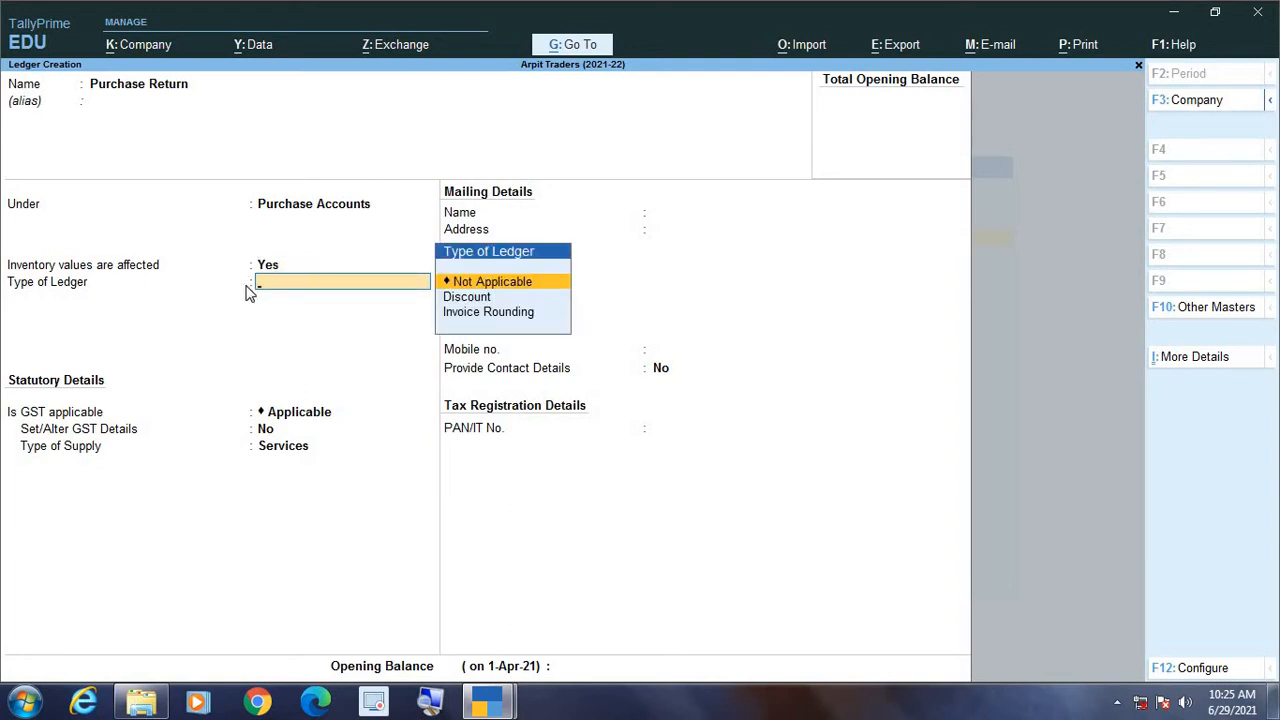
mouse_move(507, 708)
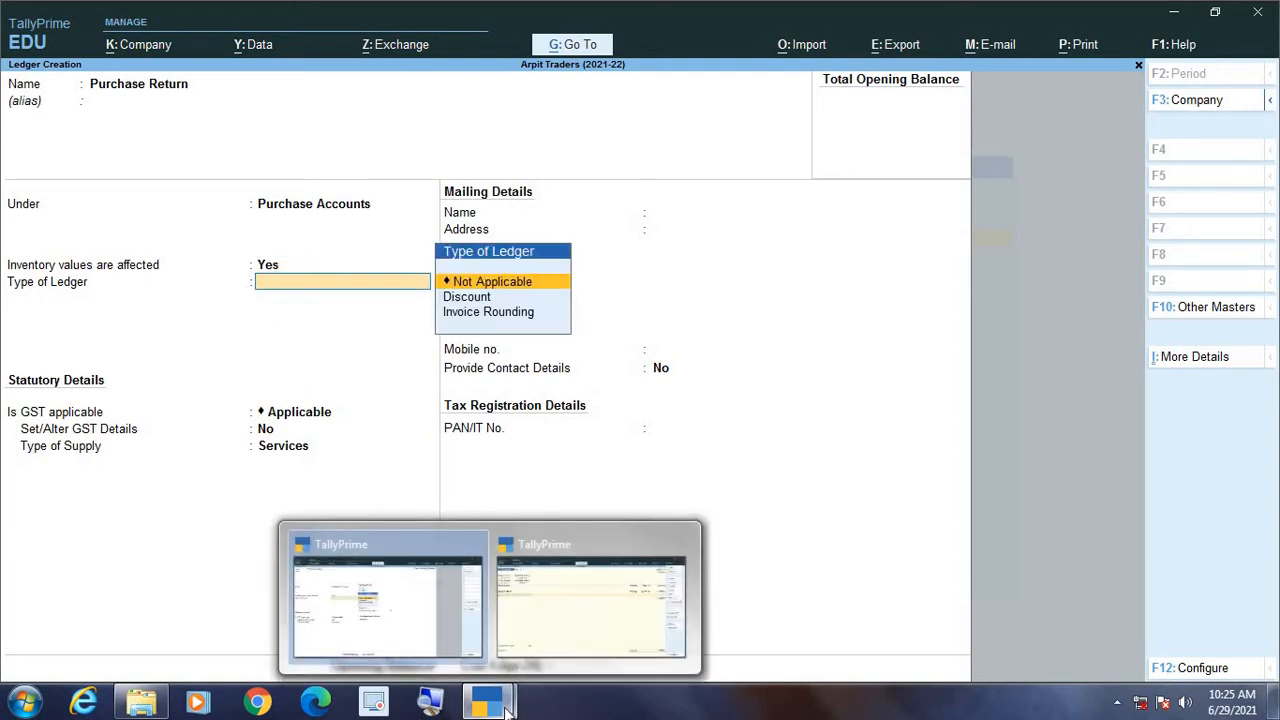
left_click(580, 628)
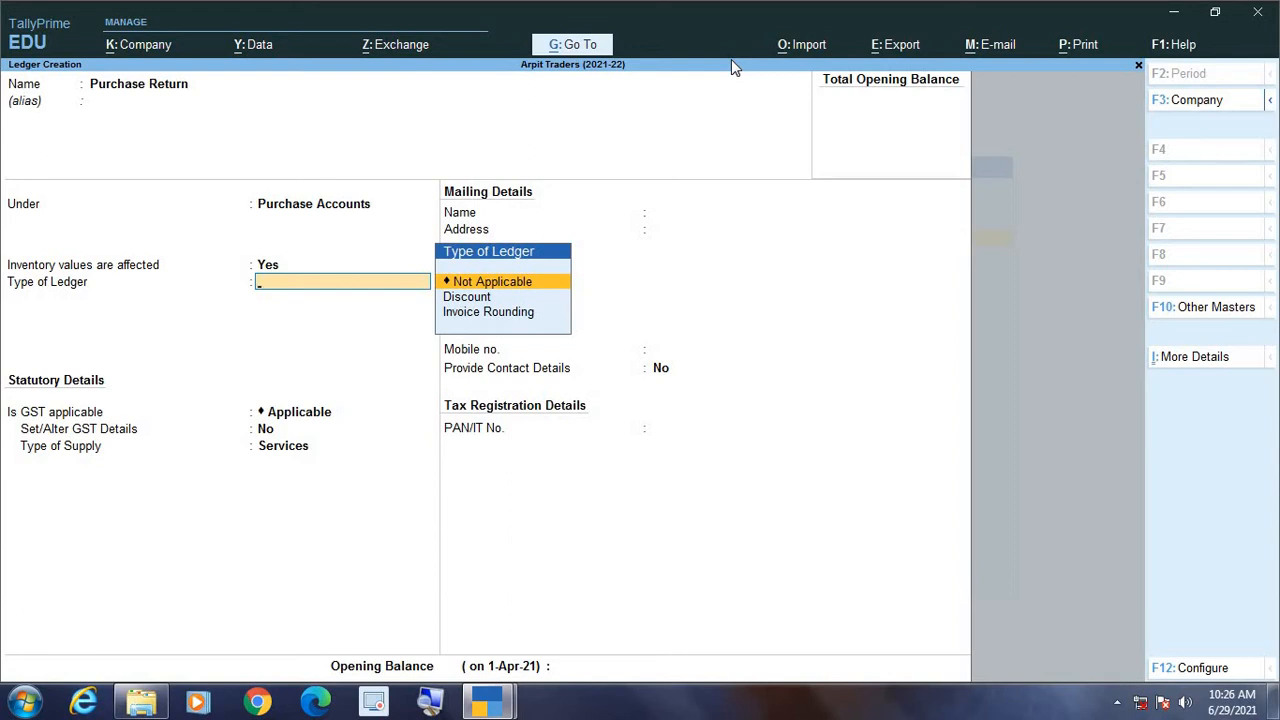
key("Return")
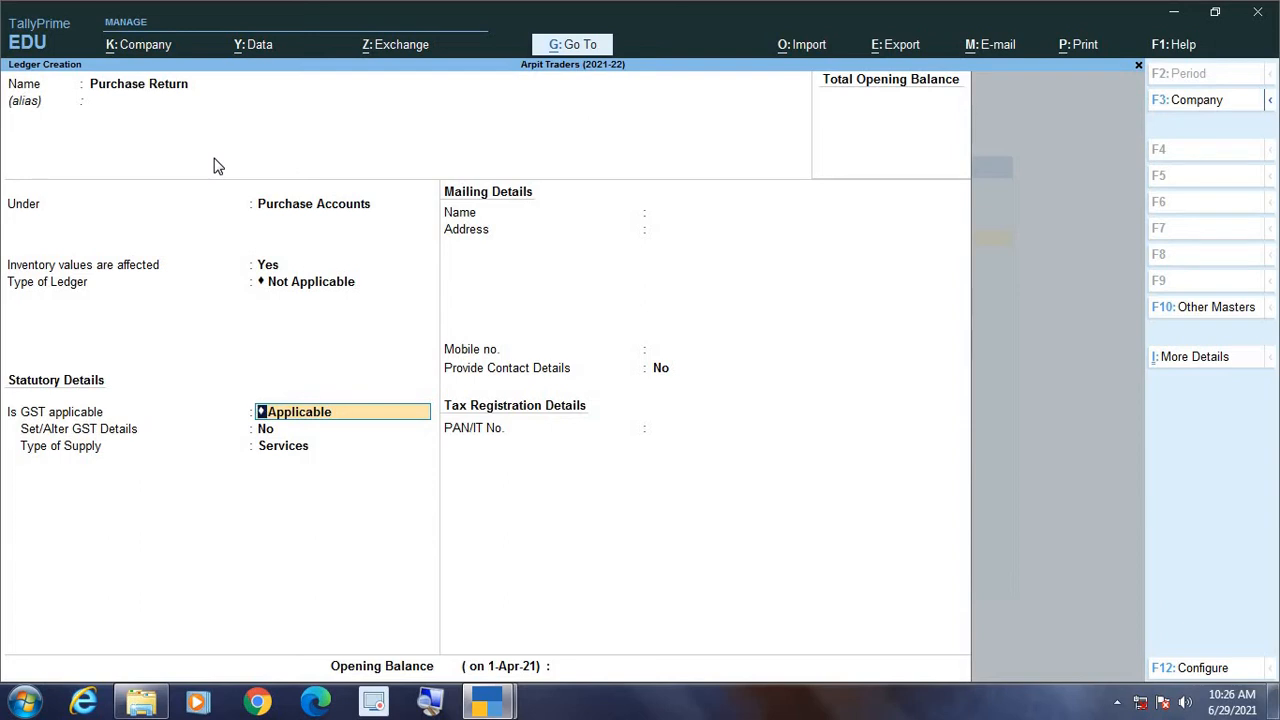
key("Return")
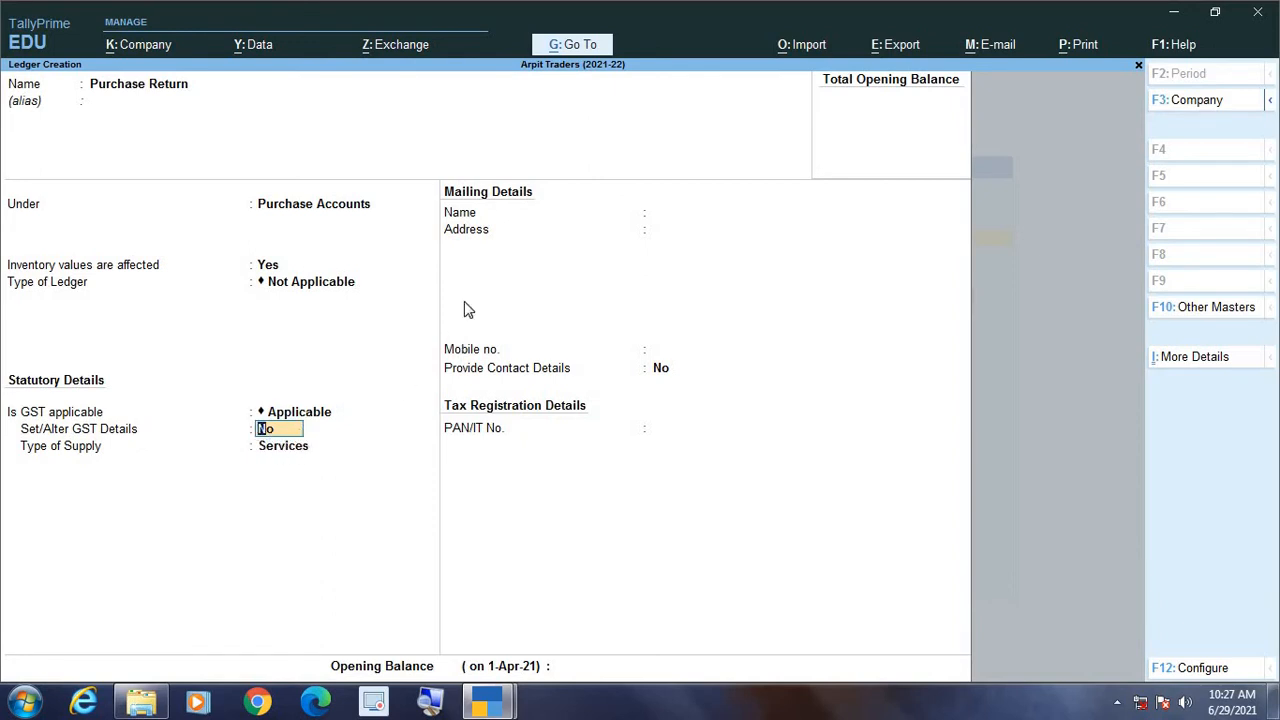
type("y")
key("Return")
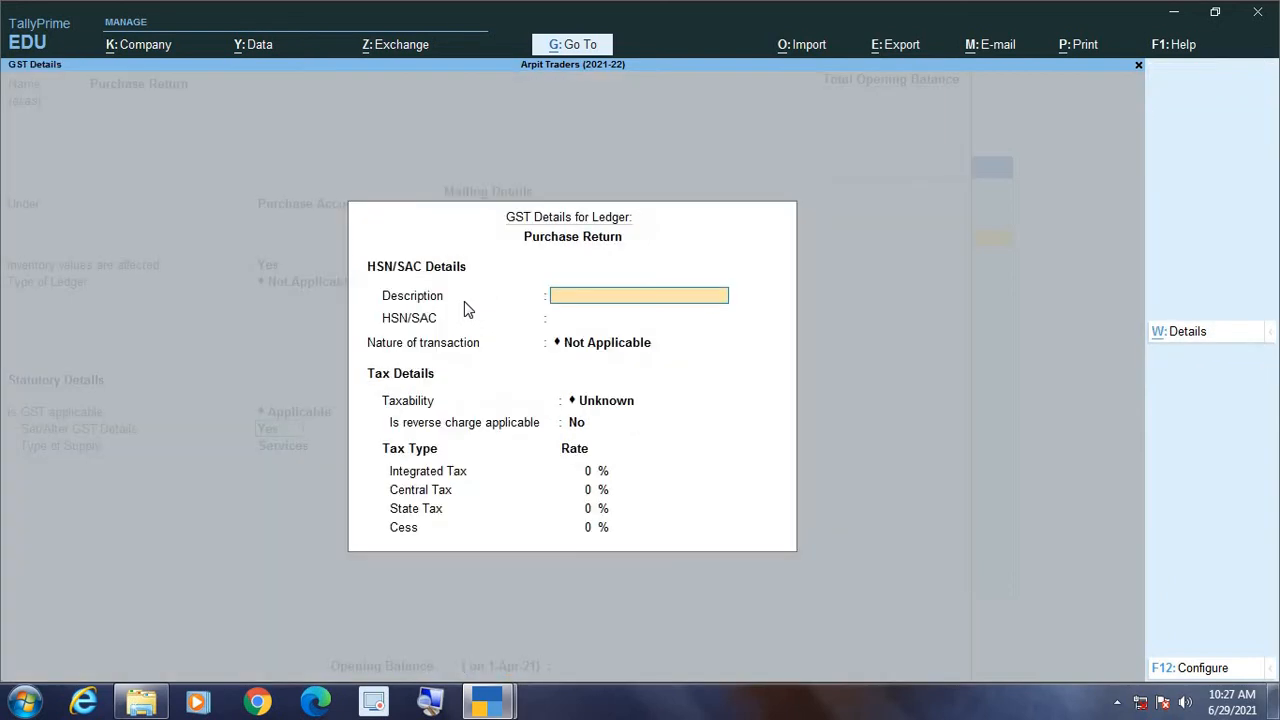
key("Return")
key("Return")
key("Return")
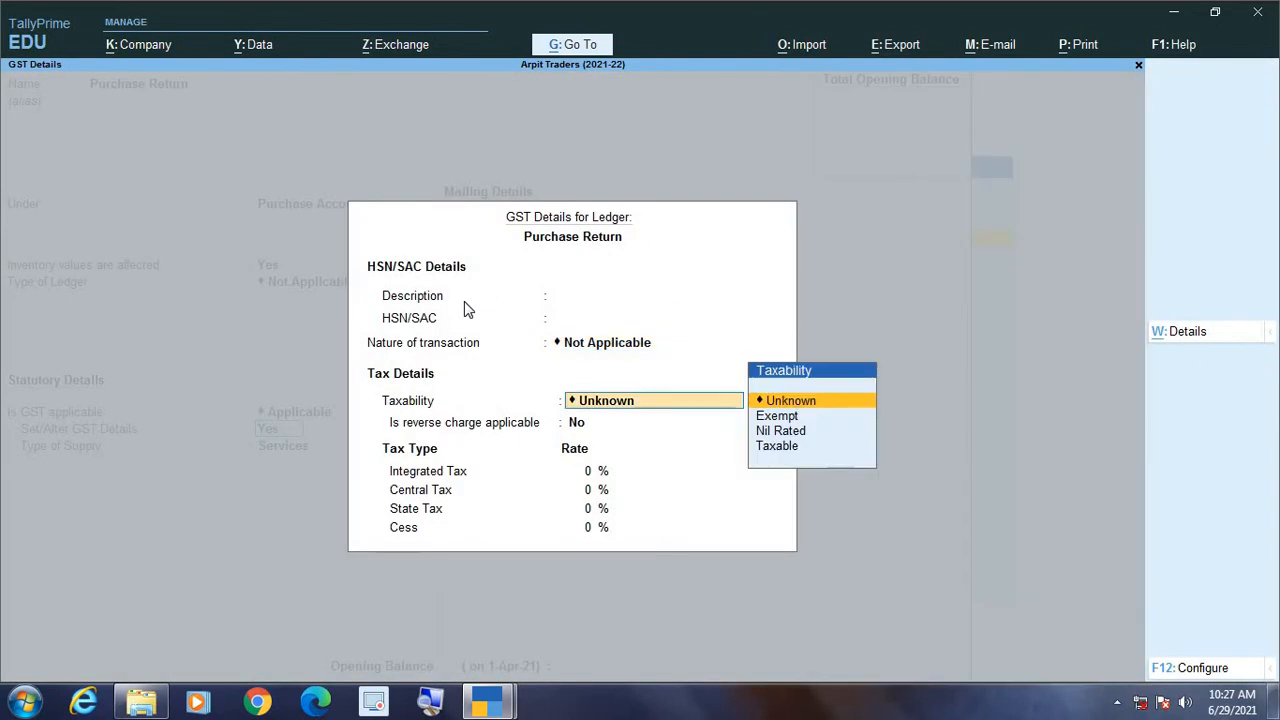
key("Down")
key("Down")
key("Down")
key("Return")
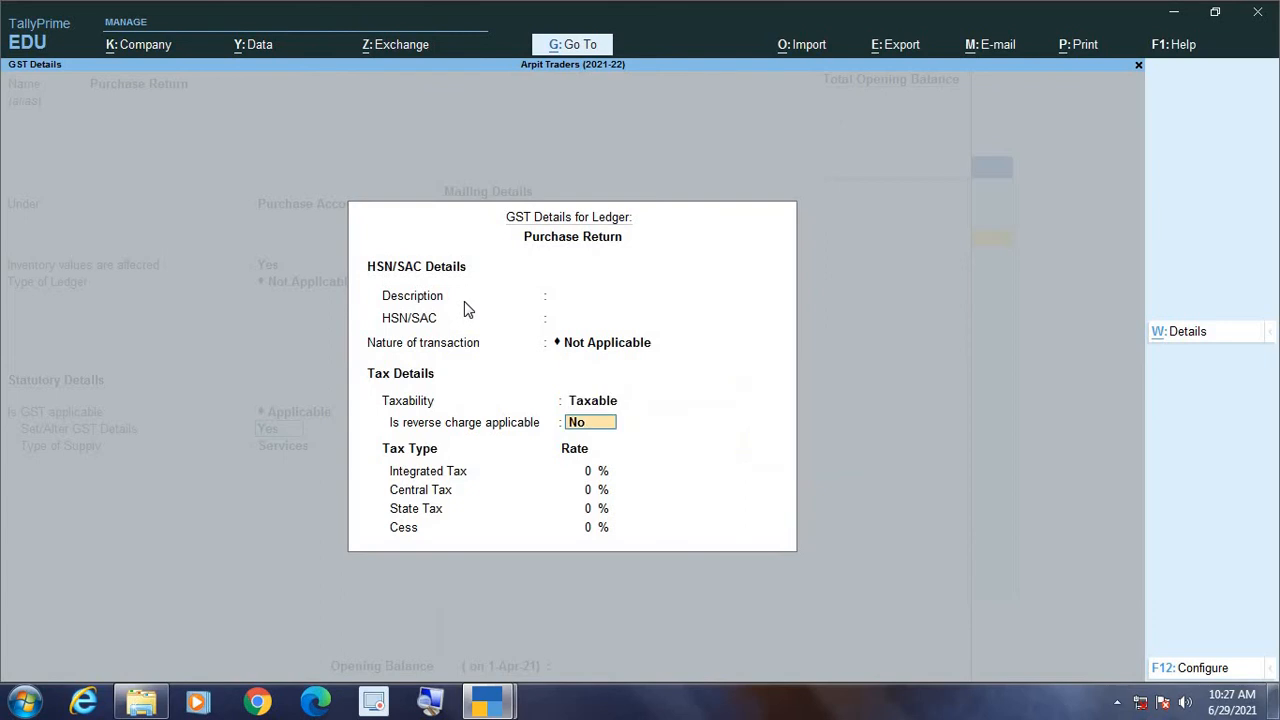
key("Return")
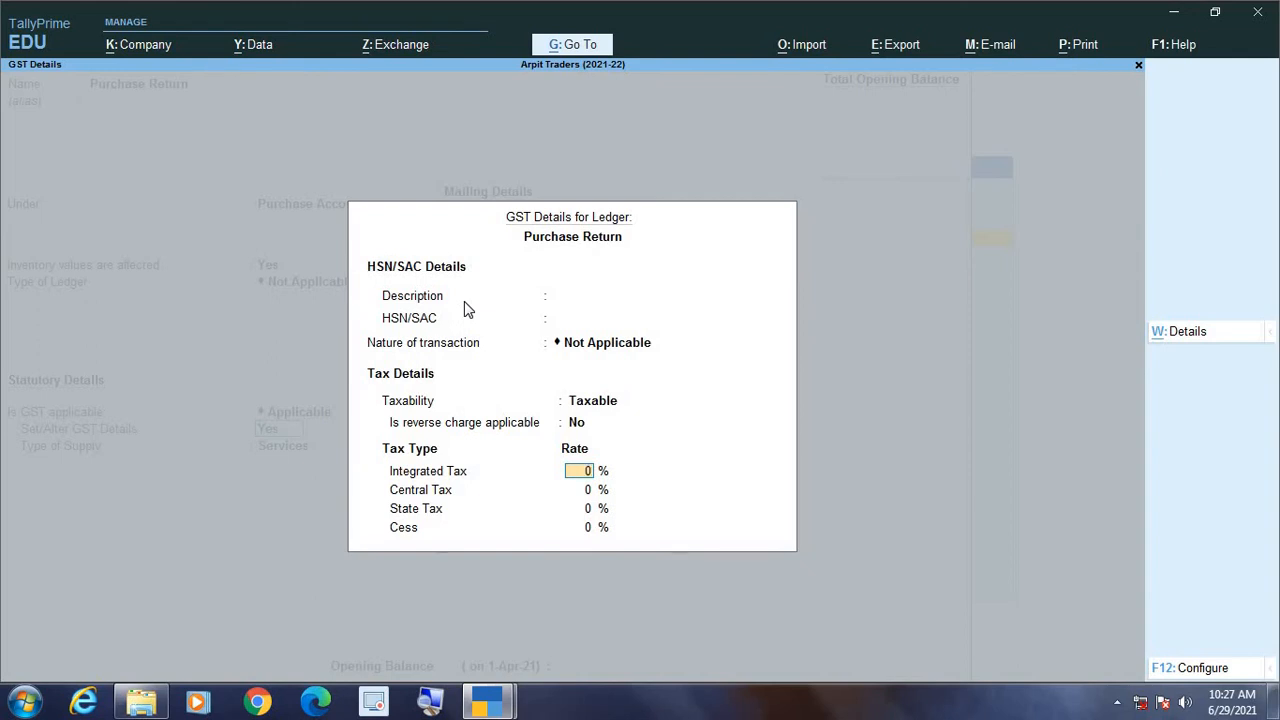
key("Escape")
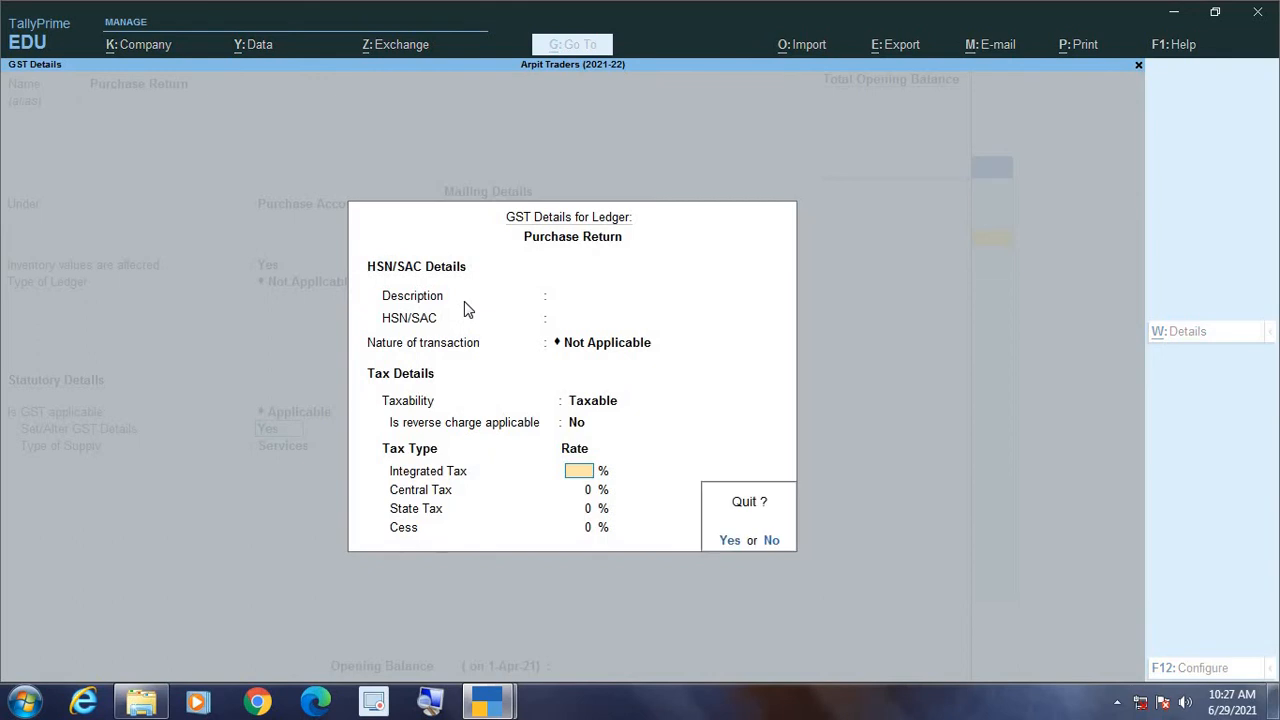
key("y")
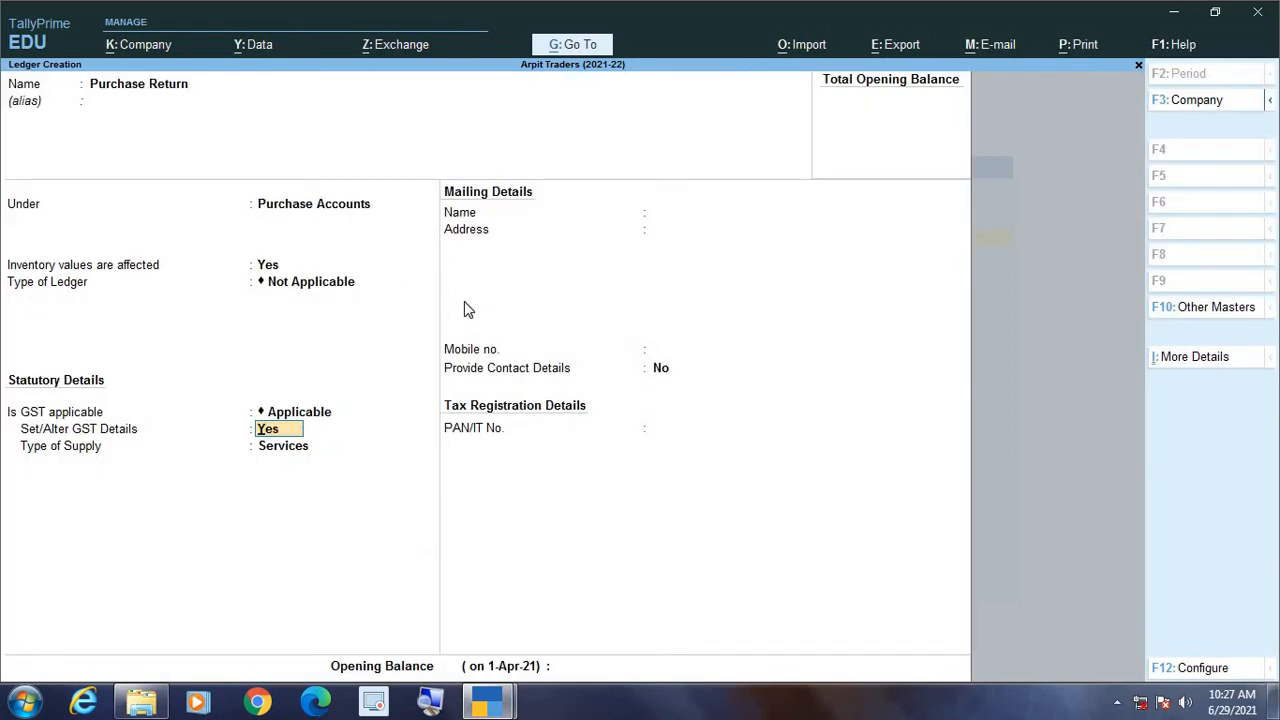
Step: Save the Purchase Return ledger with Set/Alter GST Details at No and type of supply Goods, and leave ledger creation
type("no")
key("Return")
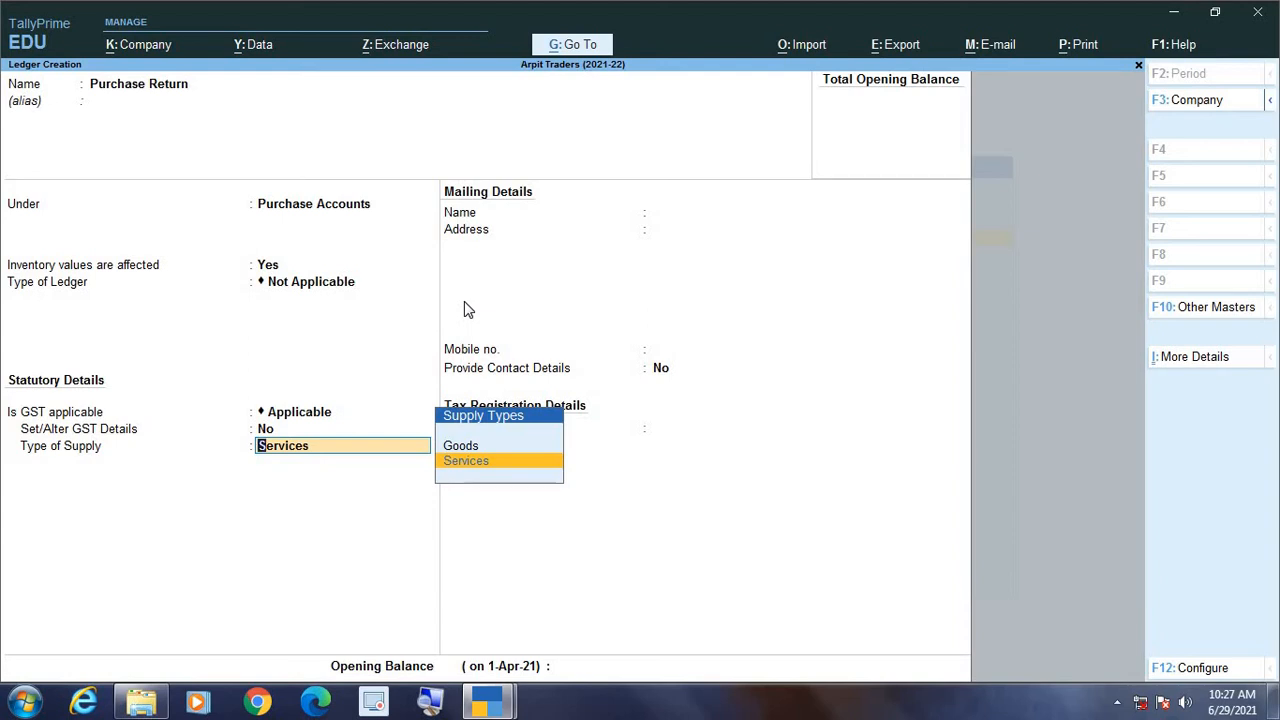
key("Up")
key("Return")
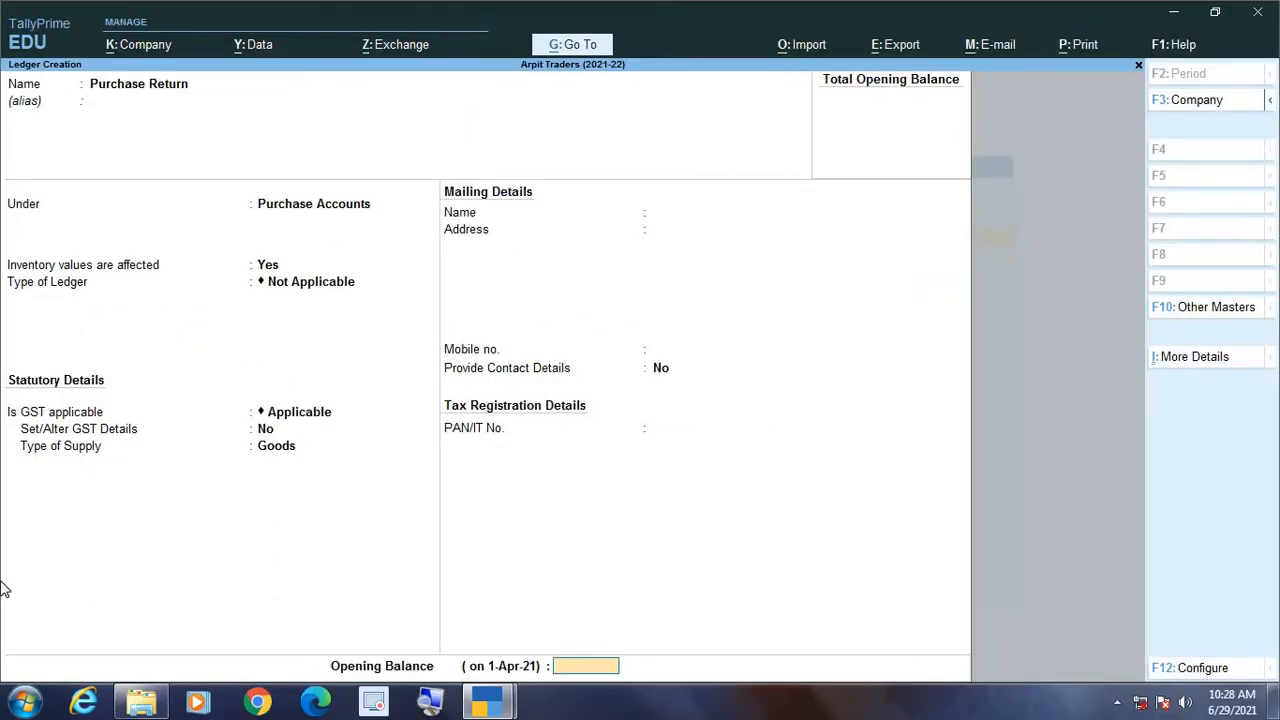
key("Return")
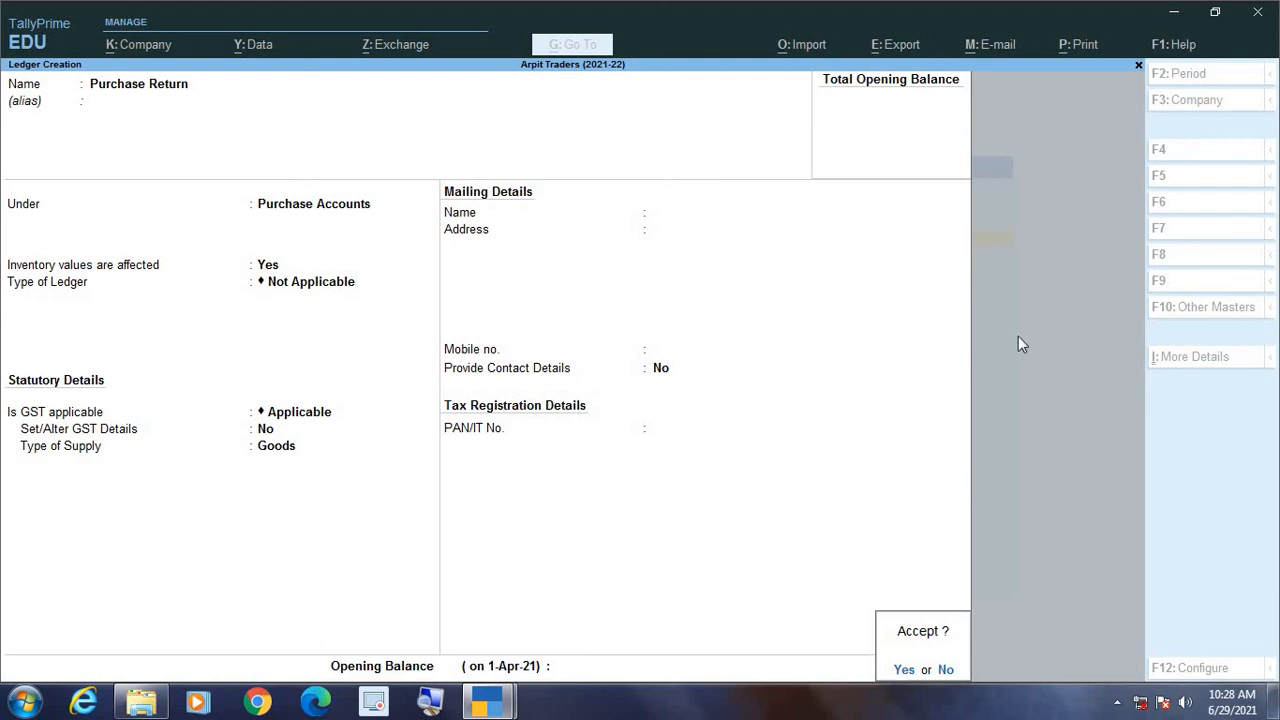
key("Return")
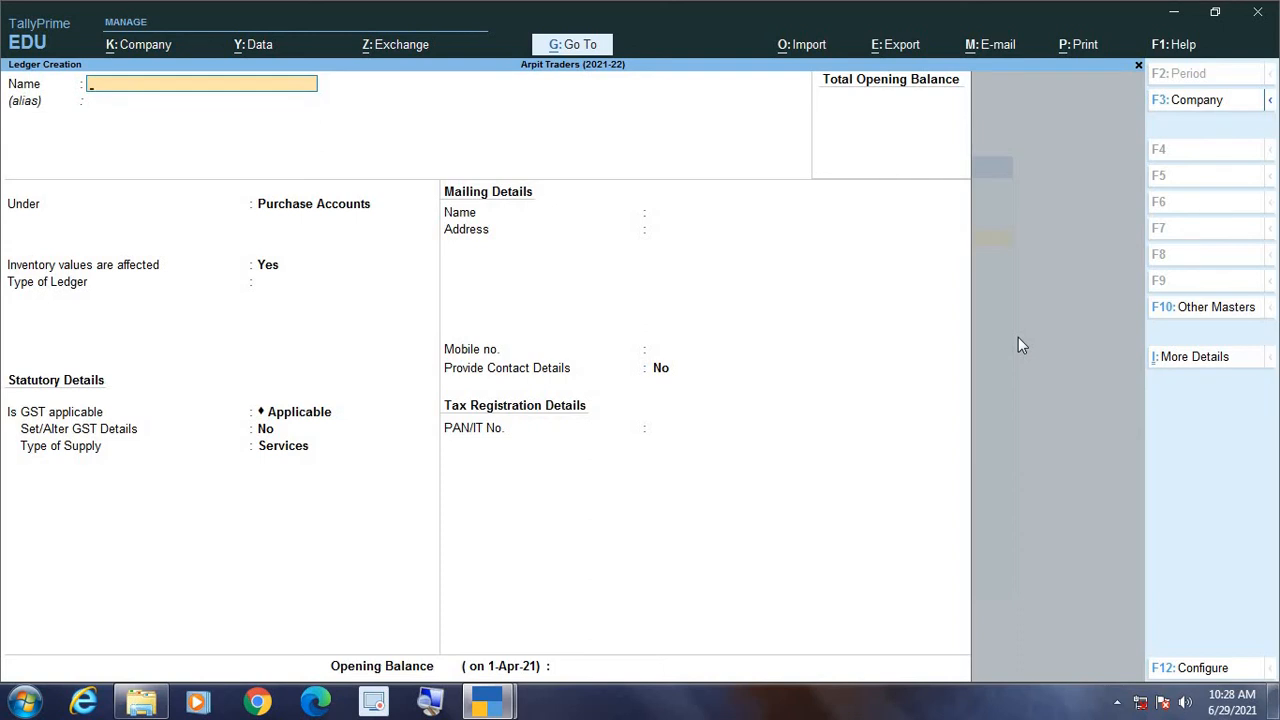
key("Escape")
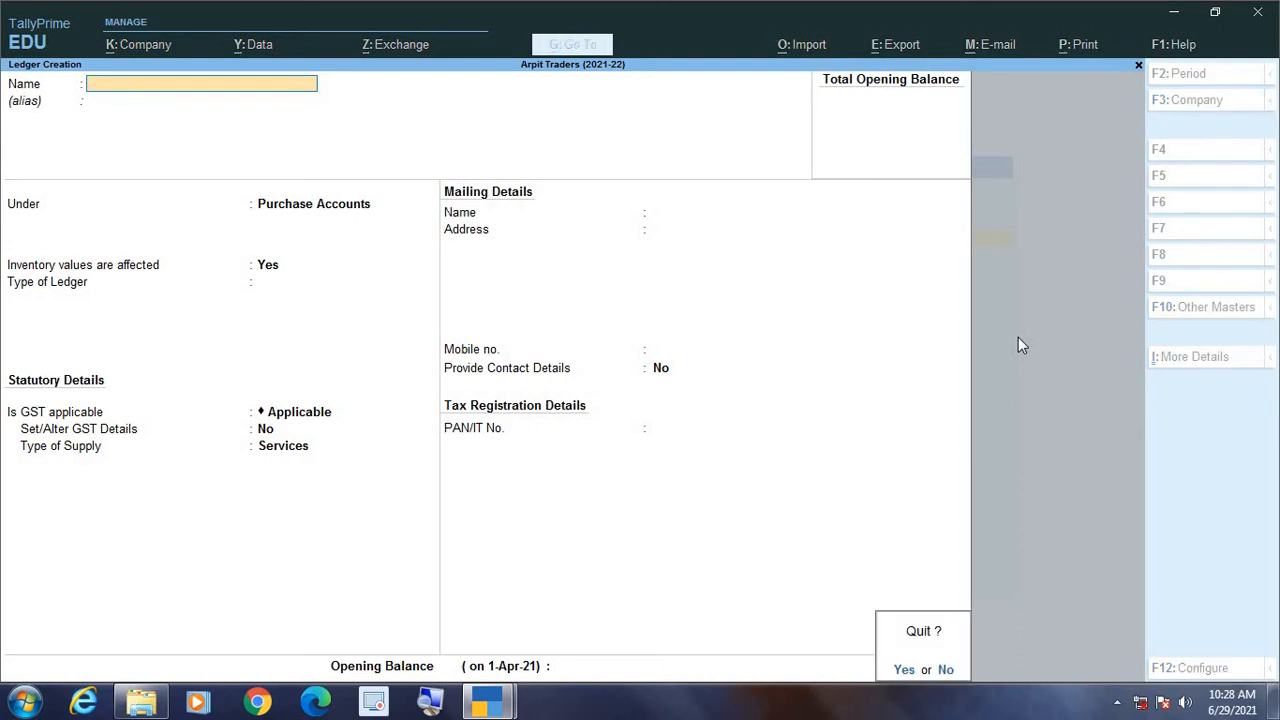
key("Return")
key("Escape")
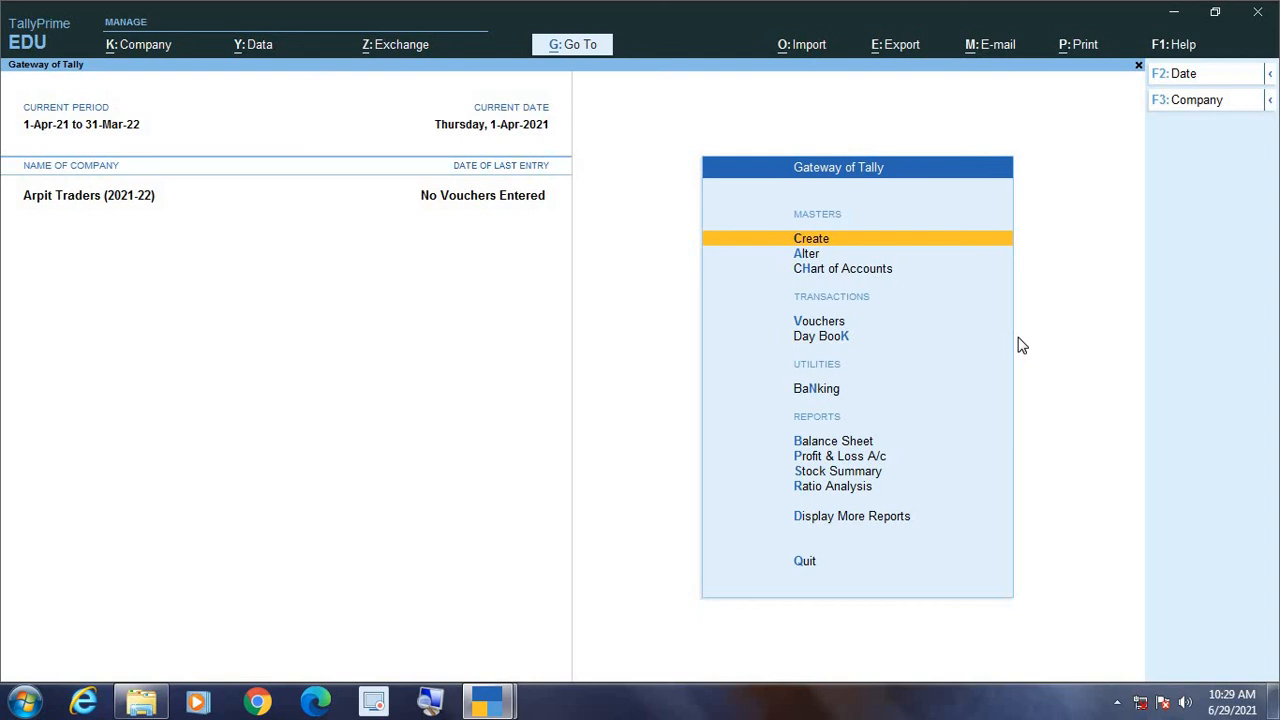
Step: Open the existing Purchase Return ledger for alteration
key("Down")
key("Return")
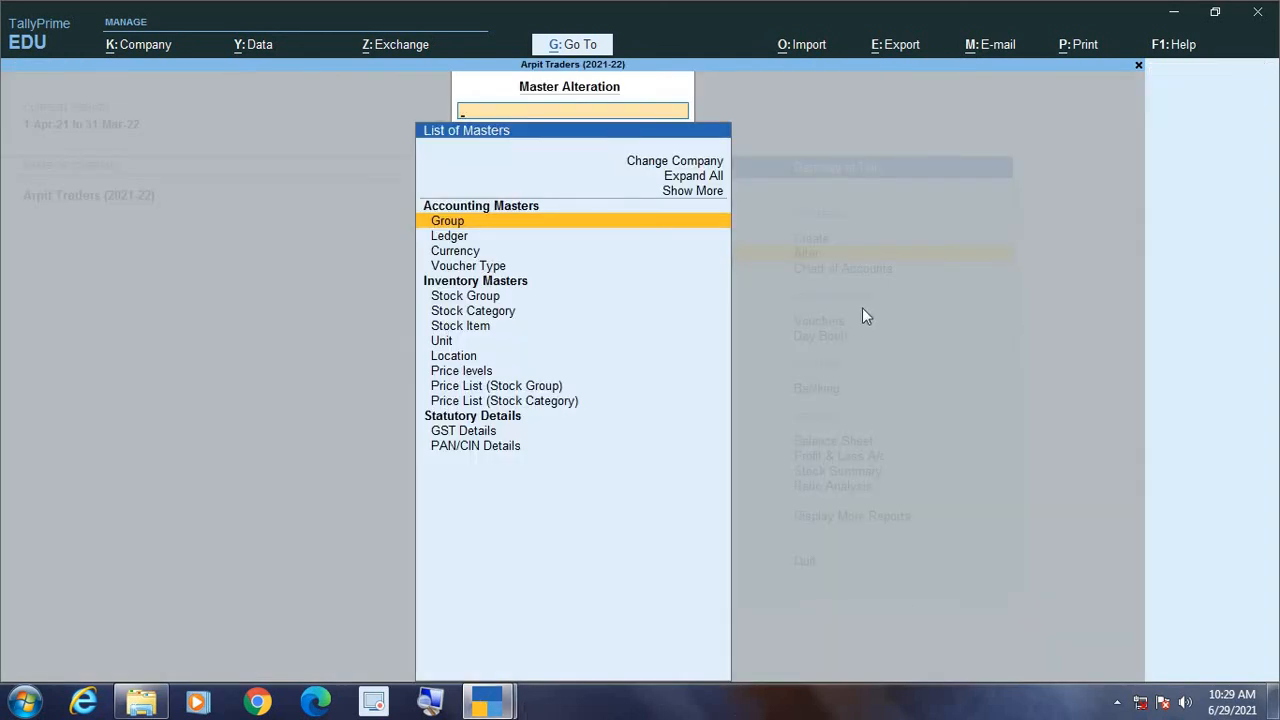
key("Down")
key("Return")
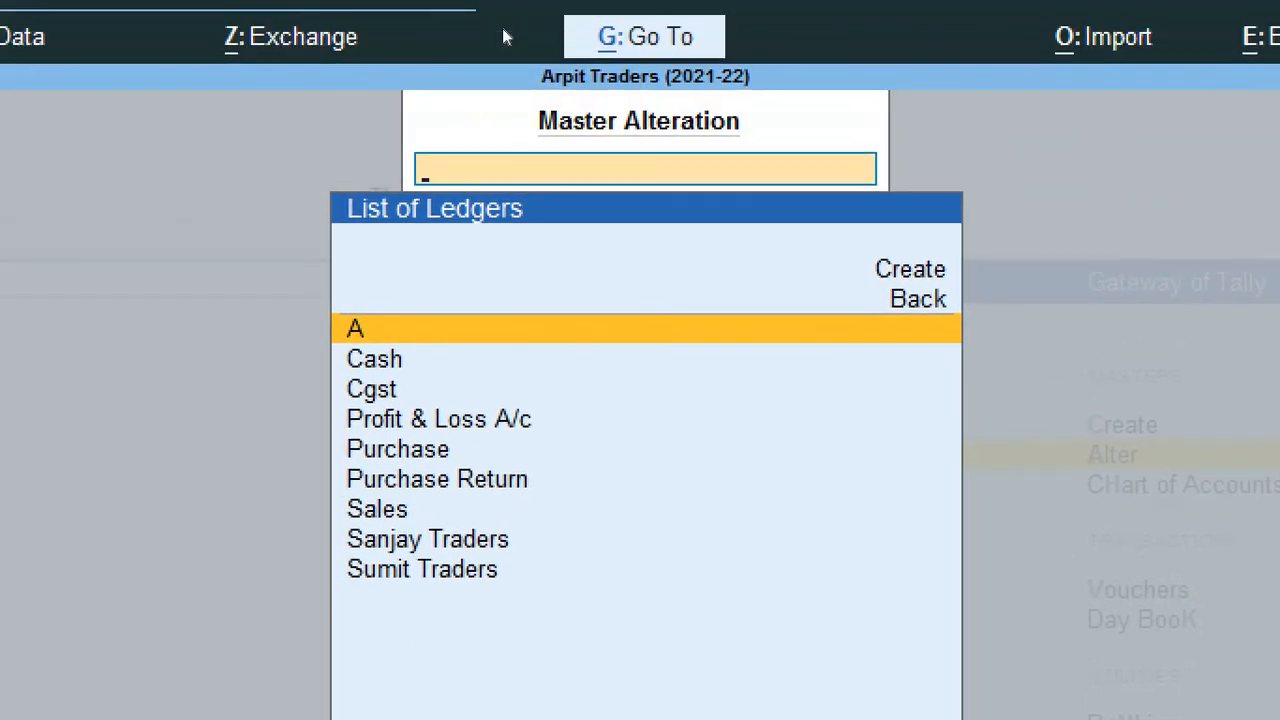
key("Down")
key("Down")
key("Down")
key("Down")
key("Down")
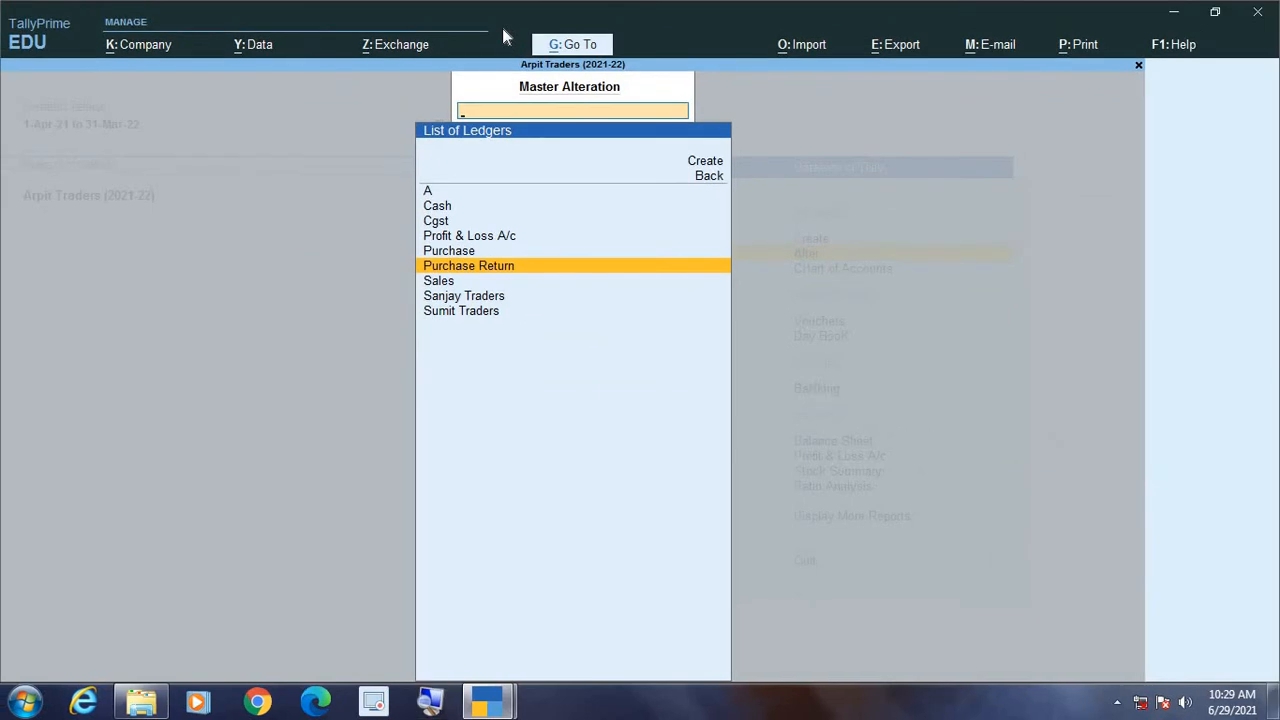
key("Return")
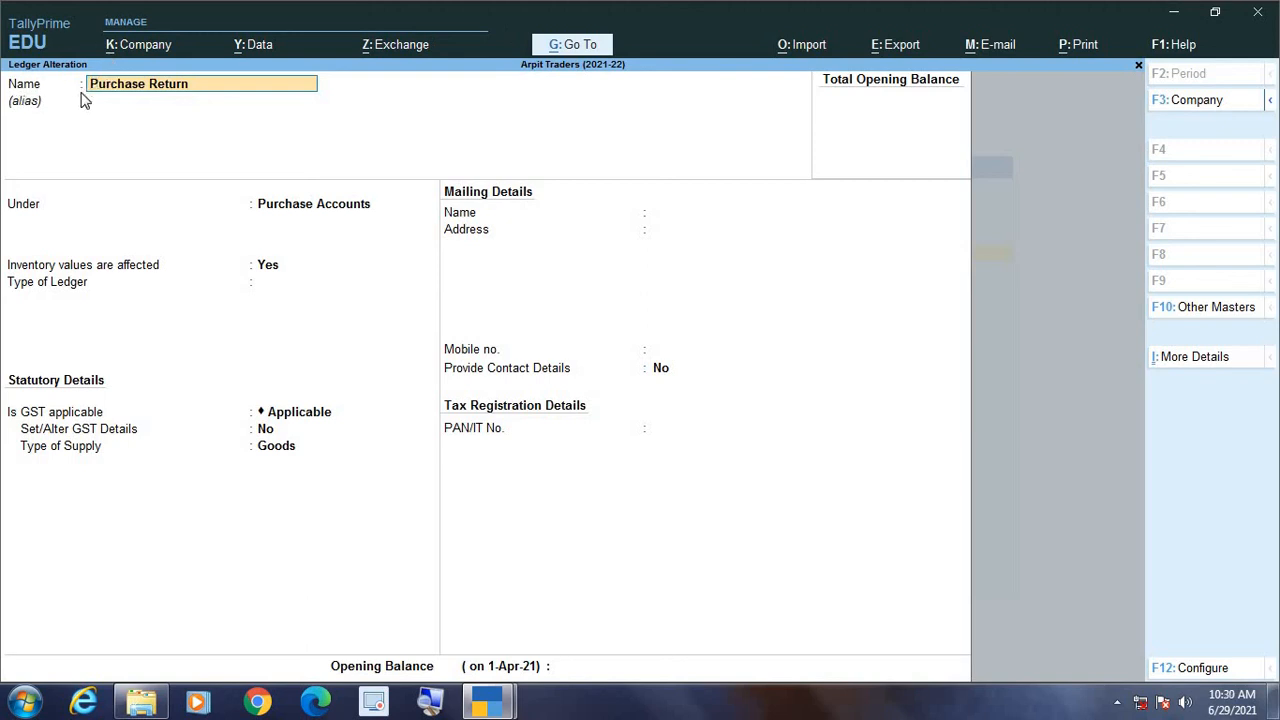
Step: Review every field of the Purchase Return ledger, accept it without changes and return to the Gateway of Tally
key("Return")
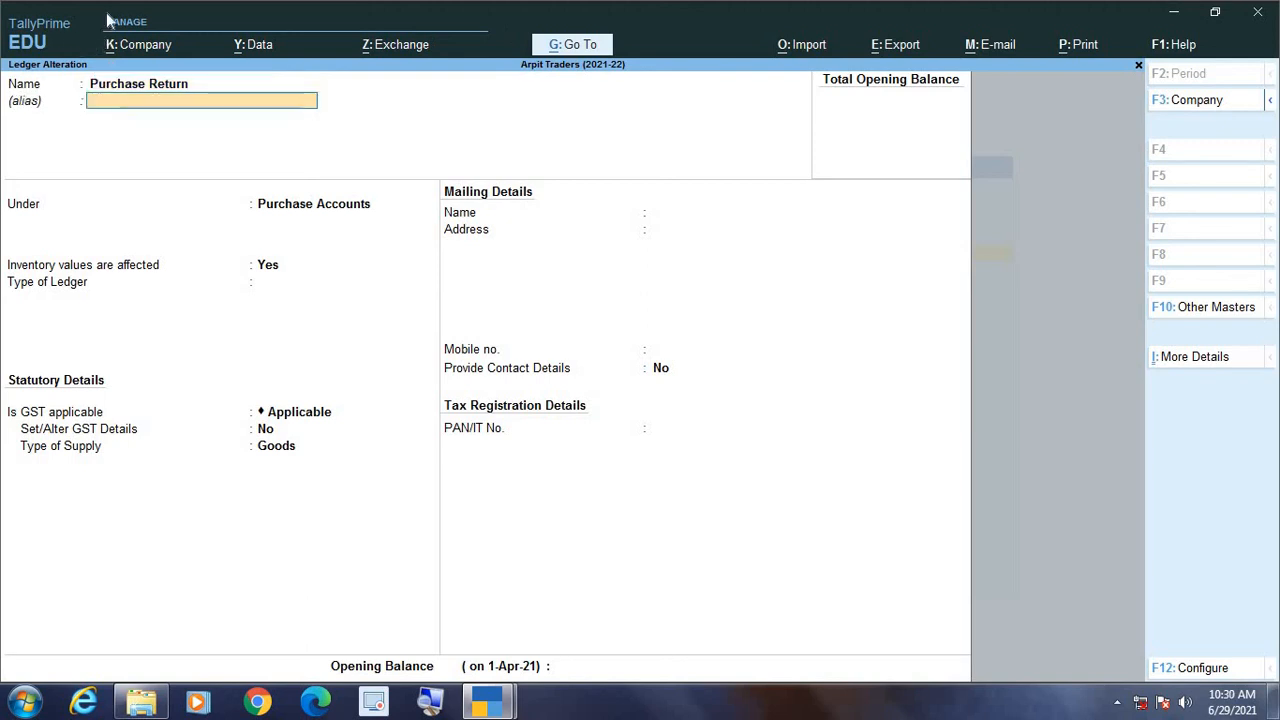
key("Return")
key("Return")
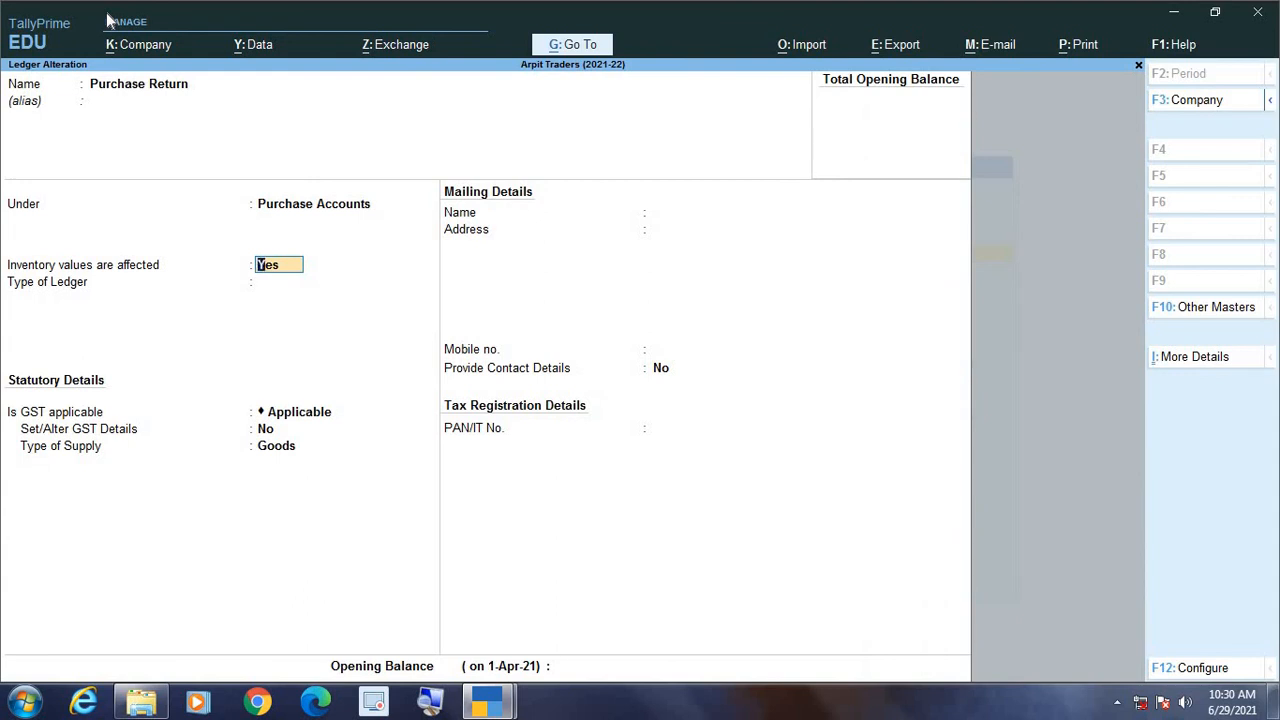
key("Return")
key("Return")
key("Return")
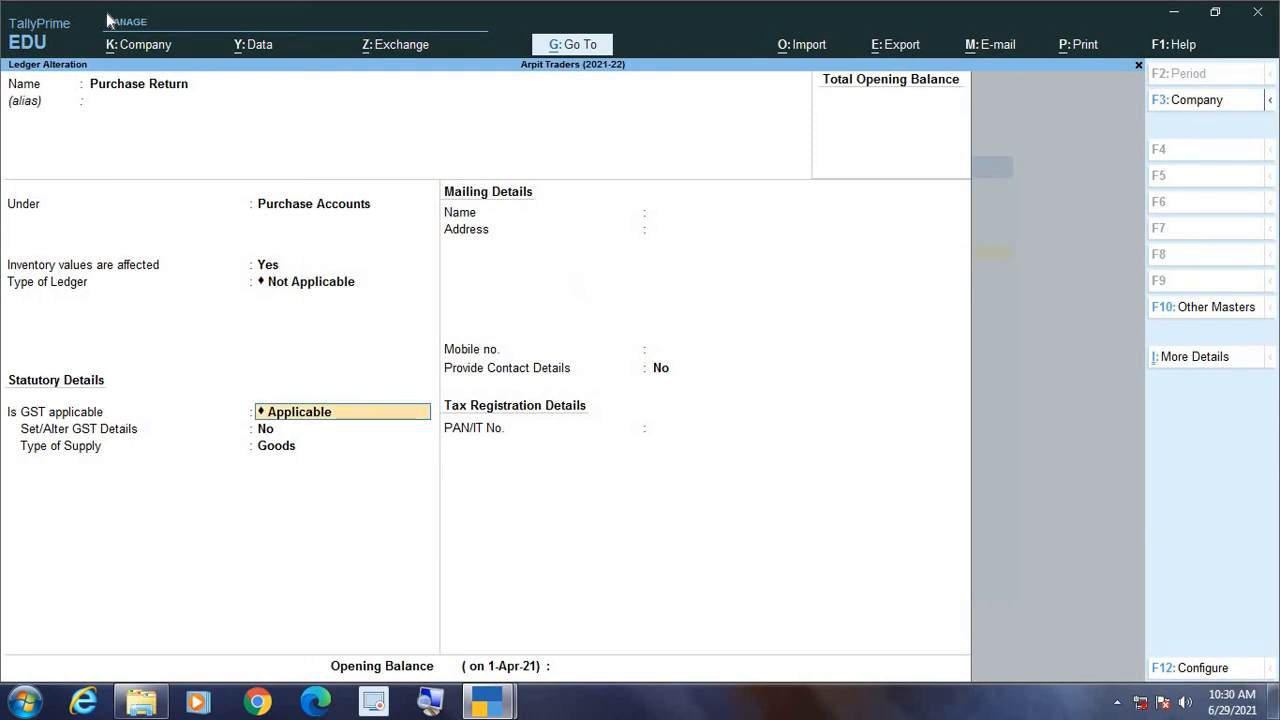
key("Return")
key("Return")
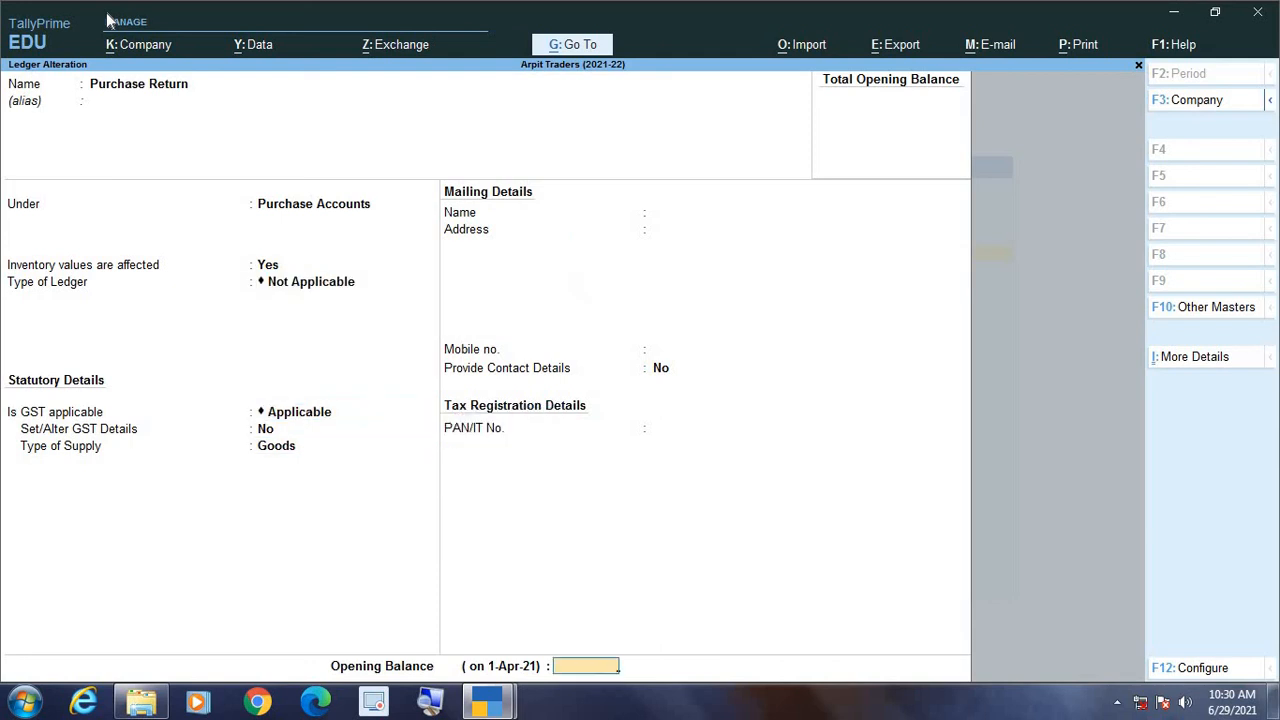
key("Return")
key("Return")
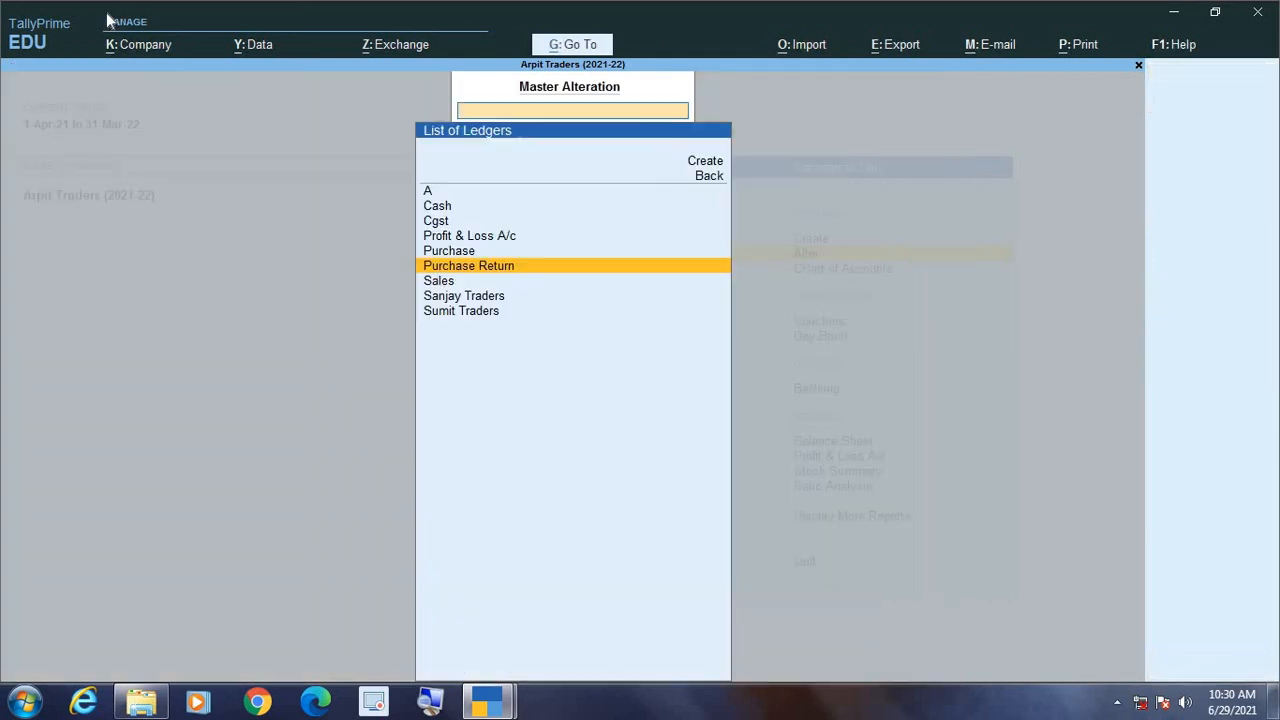
key("Escape")
key("Escape")
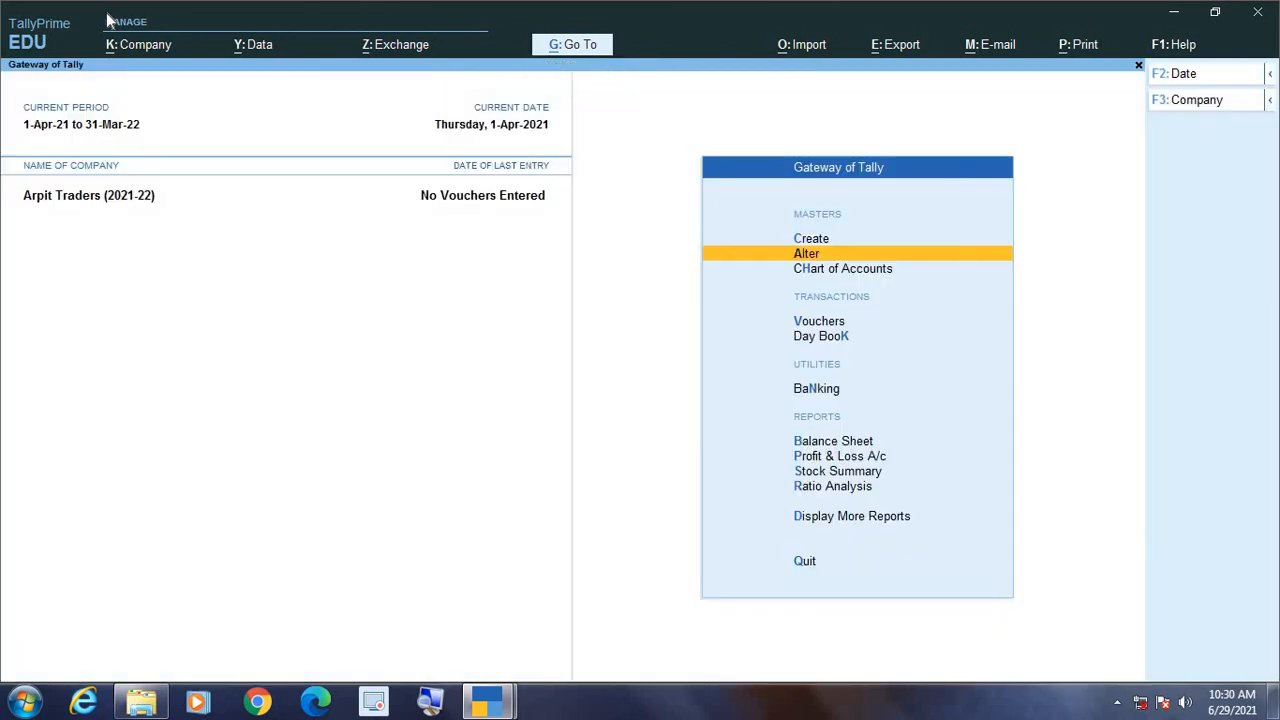